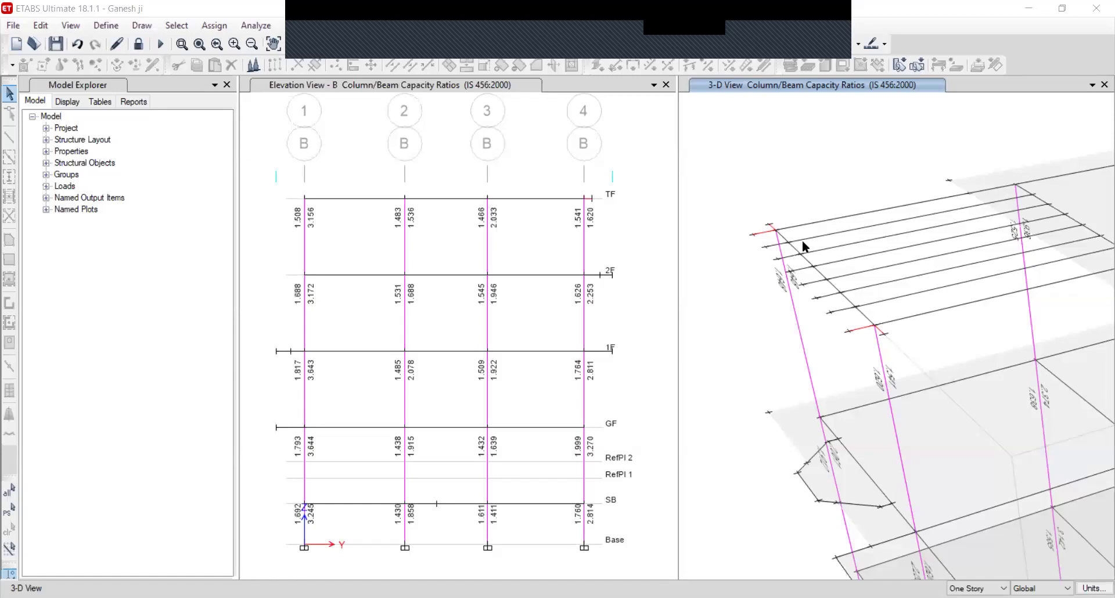
pyautogui.scroll(3, 941, 351)
pyautogui.scroll(-3, 935, 354)
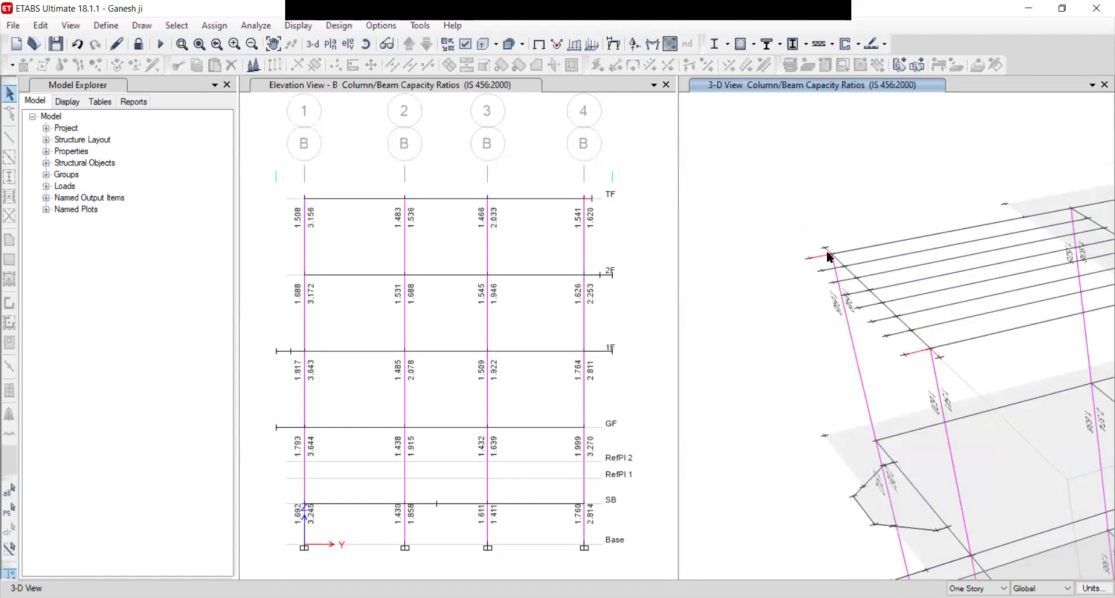
pyautogui.click(926, 355)
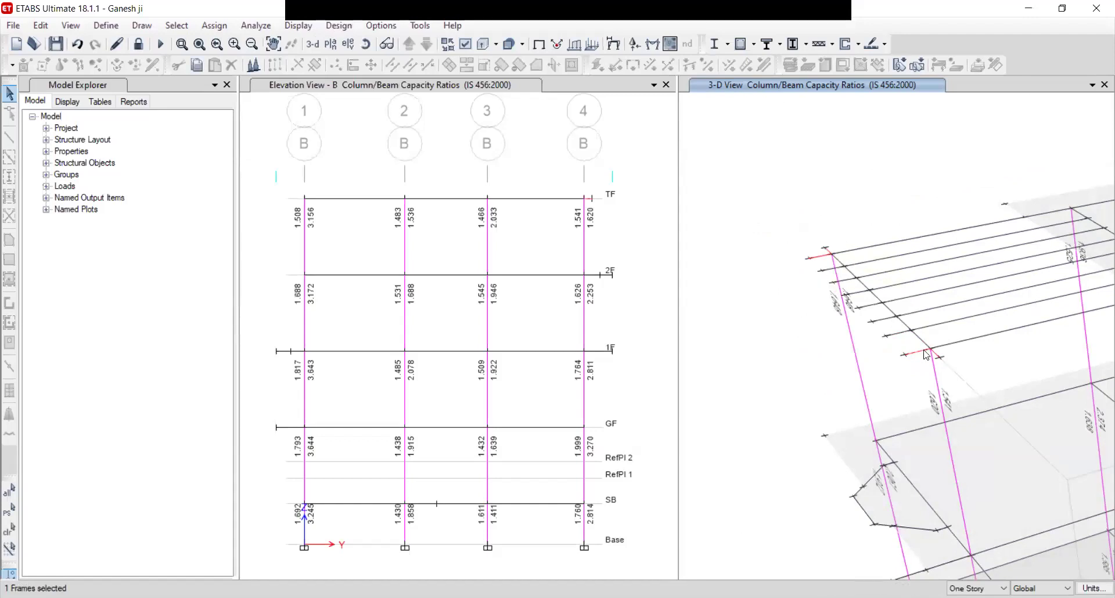
pyautogui.rightClick(925, 355)
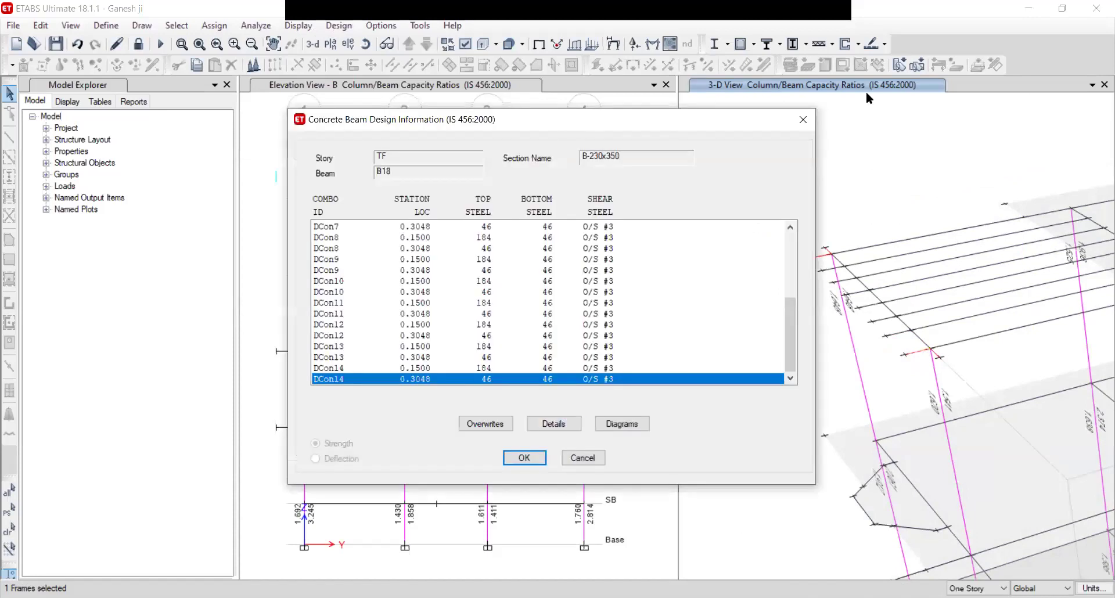
pyautogui.click(803, 120)
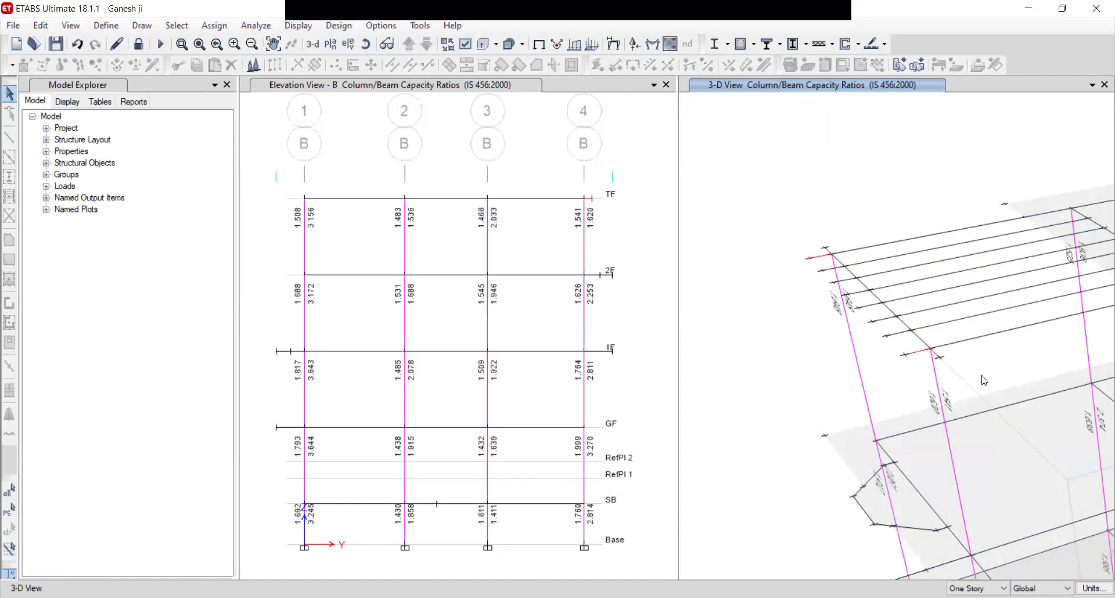
pyautogui.scroll(2, 984, 380)
# Zoom the grid B elevation in on the top of column 4 around the TF beam.
pyautogui.scroll(-3, 984, 381)
pyautogui.click(671, 44)
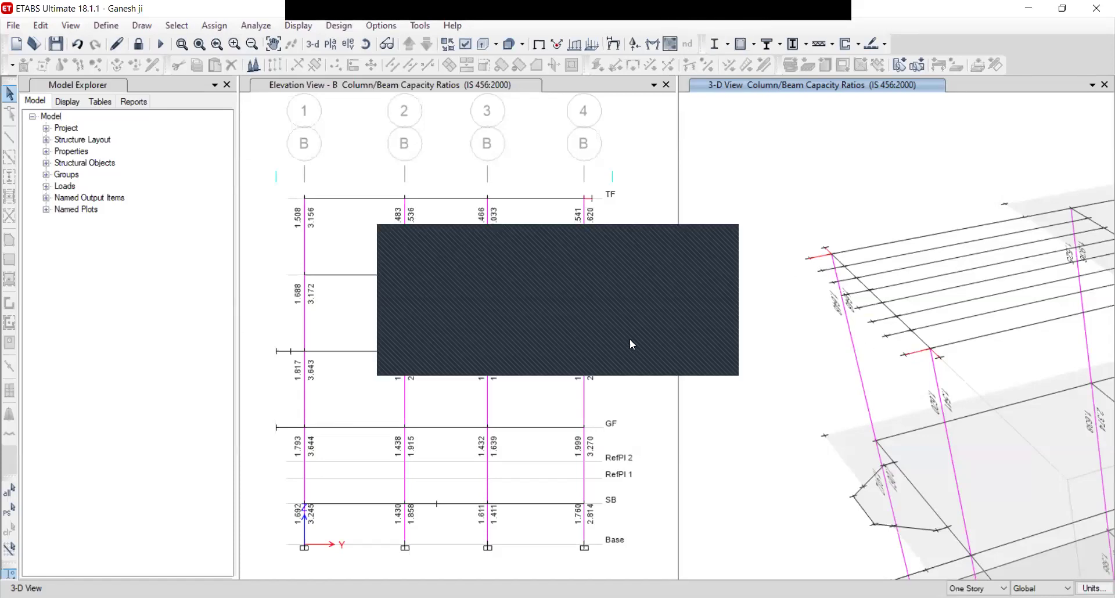
pyautogui.click(631, 345)
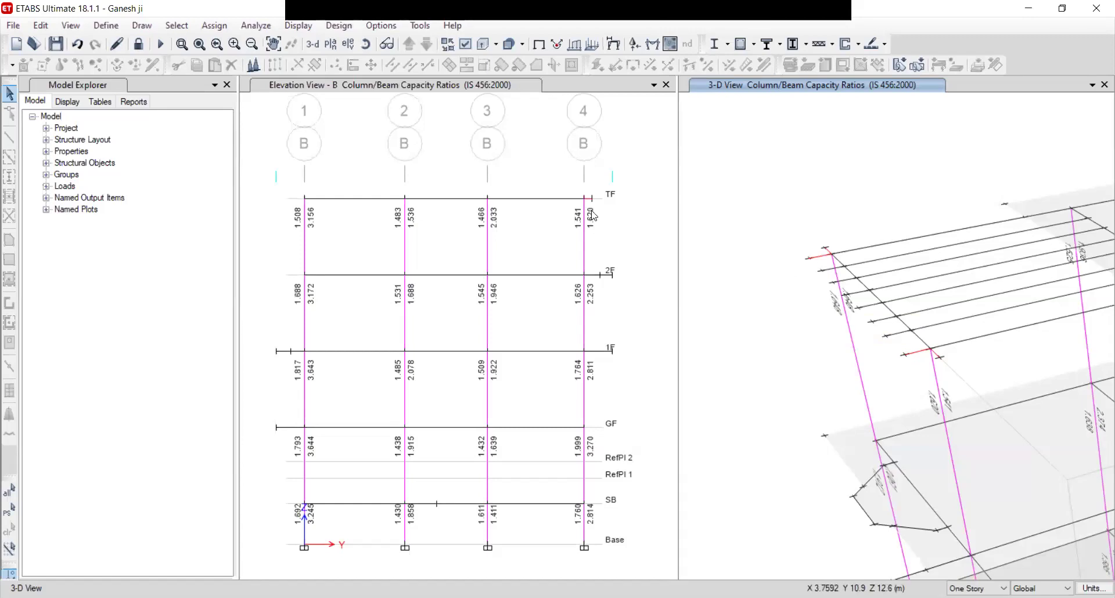
pyautogui.scroll(3, 592, 214)
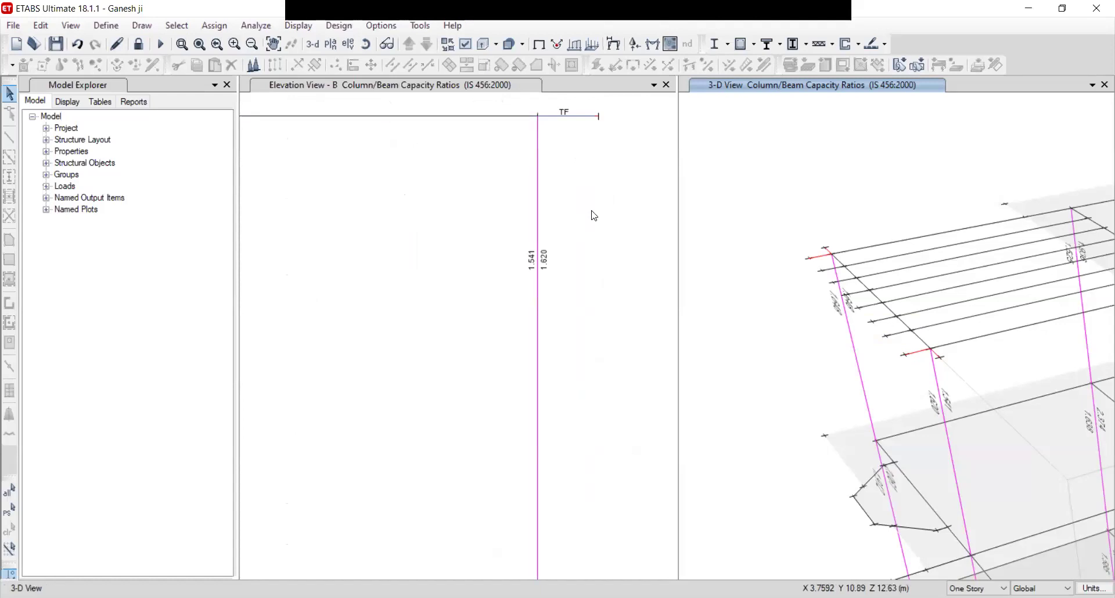
# Open the shear design details report for beam B18 at storey TF and scroll to its second page.
pyautogui.click(568, 117)
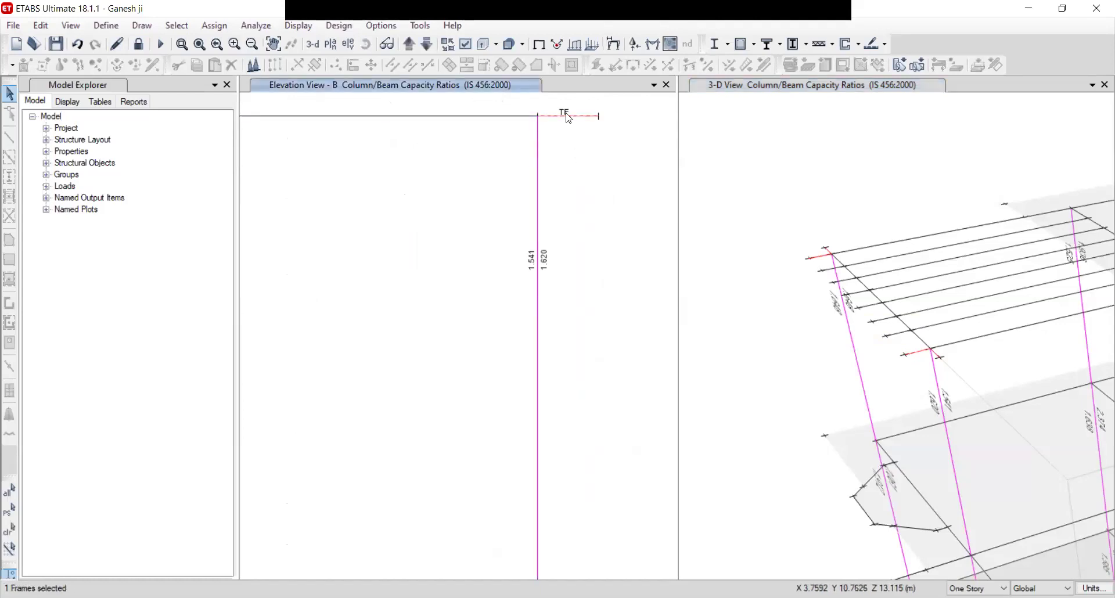
pyautogui.rightClick(568, 116)
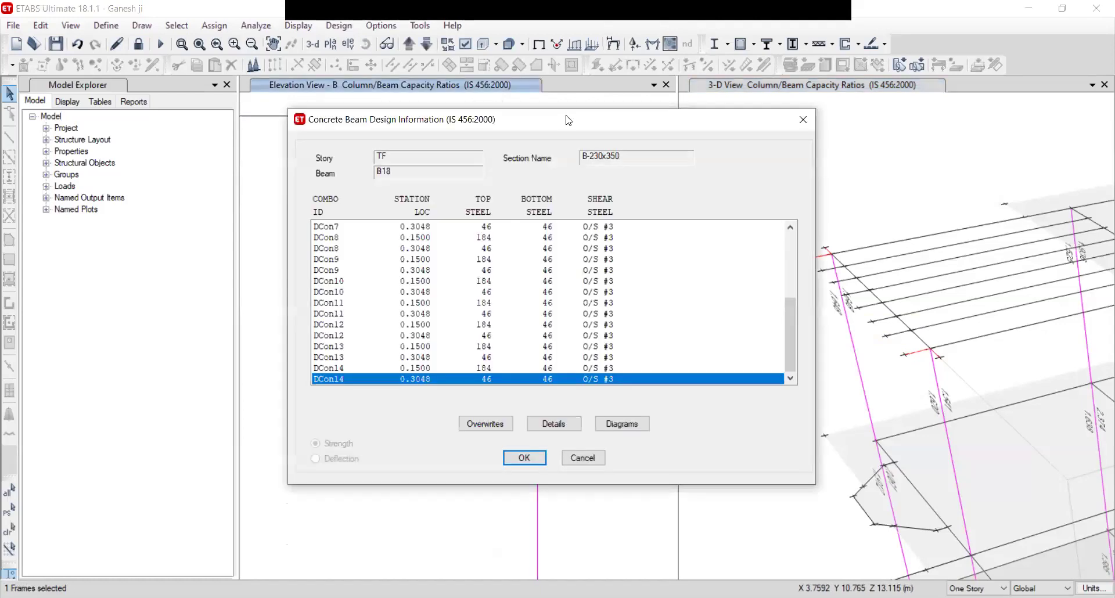
pyautogui.click(574, 418)
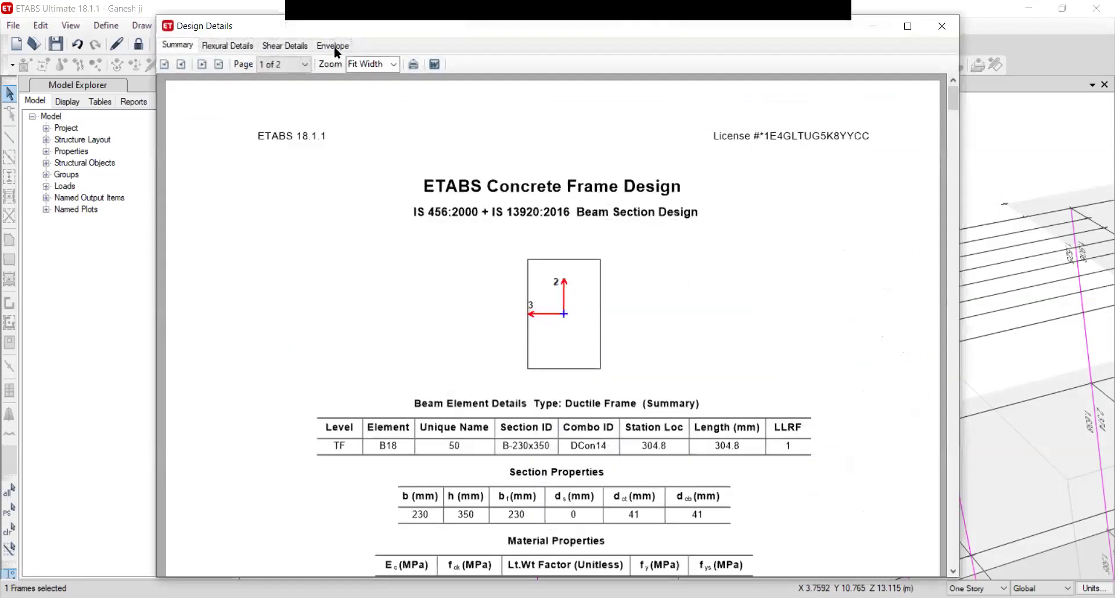
pyautogui.click(288, 45)
pyautogui.scroll(-2, 519, 351)
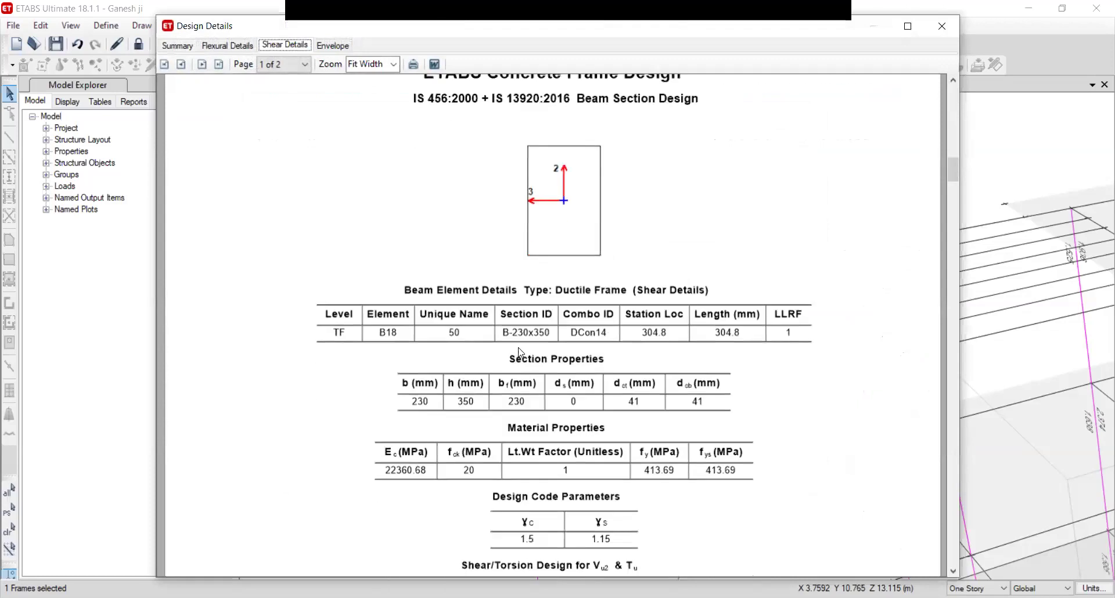
pyautogui.scroll(-7, 518, 351)
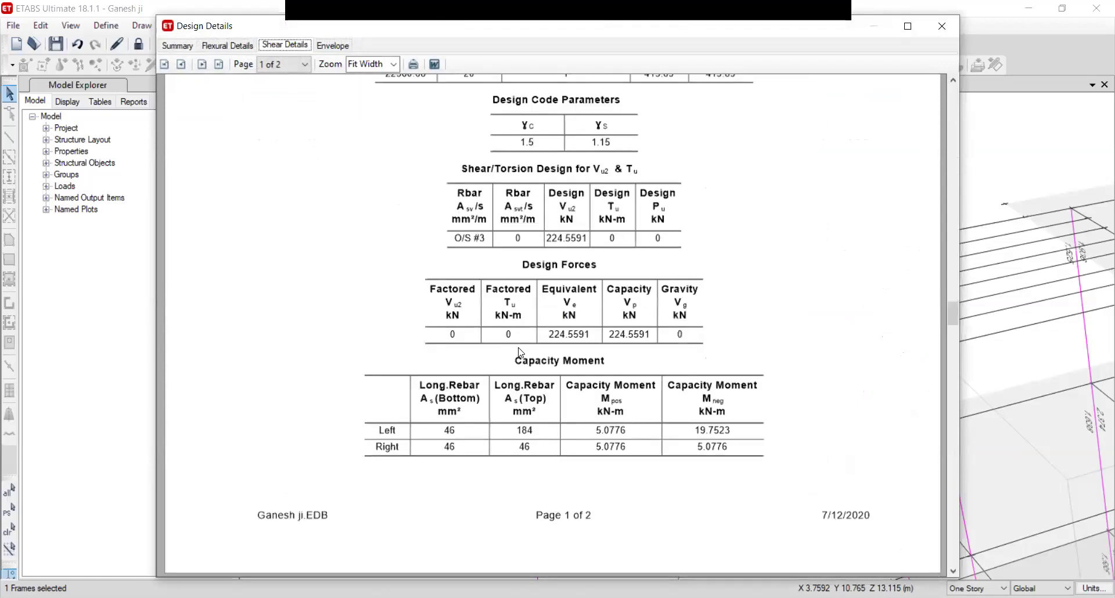
pyautogui.scroll(-6, 519, 351)
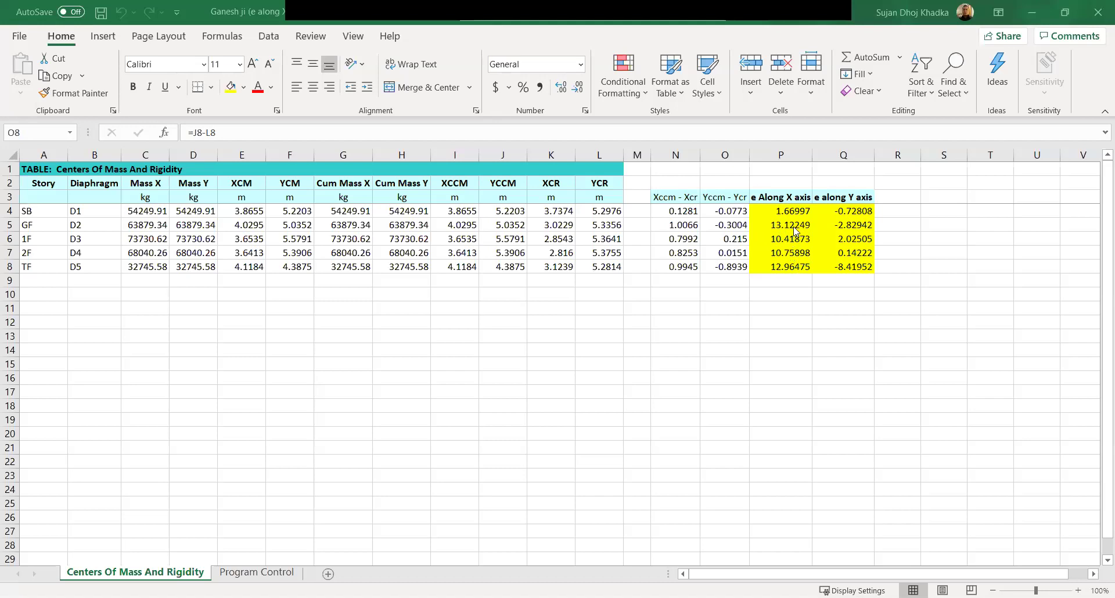
pyautogui.click(686, 221)
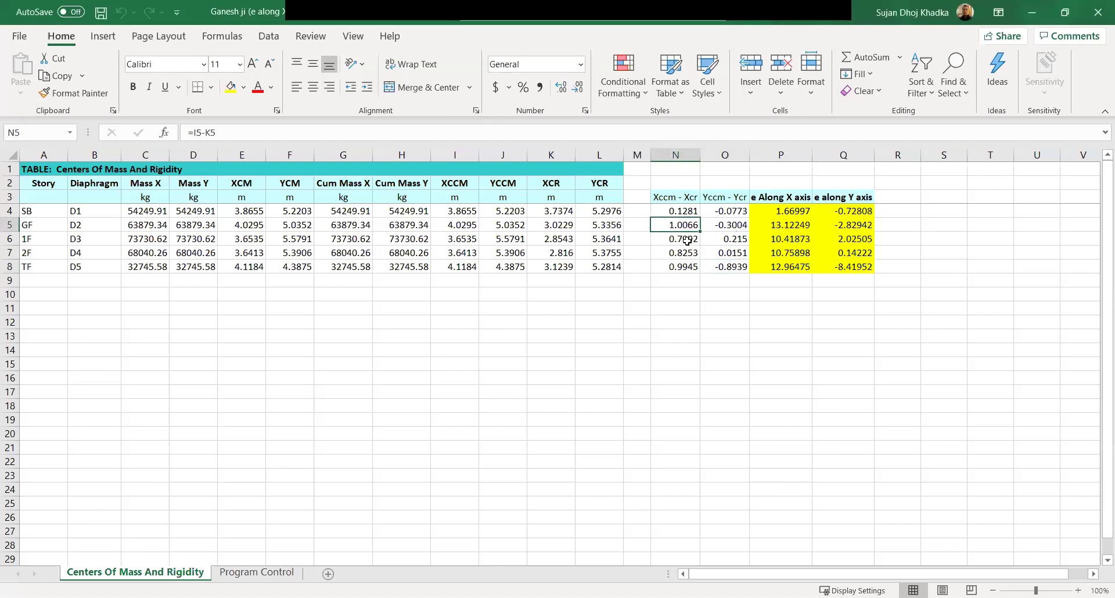
pyautogui.moveTo(688, 225); pyautogui.dragTo(692, 267)
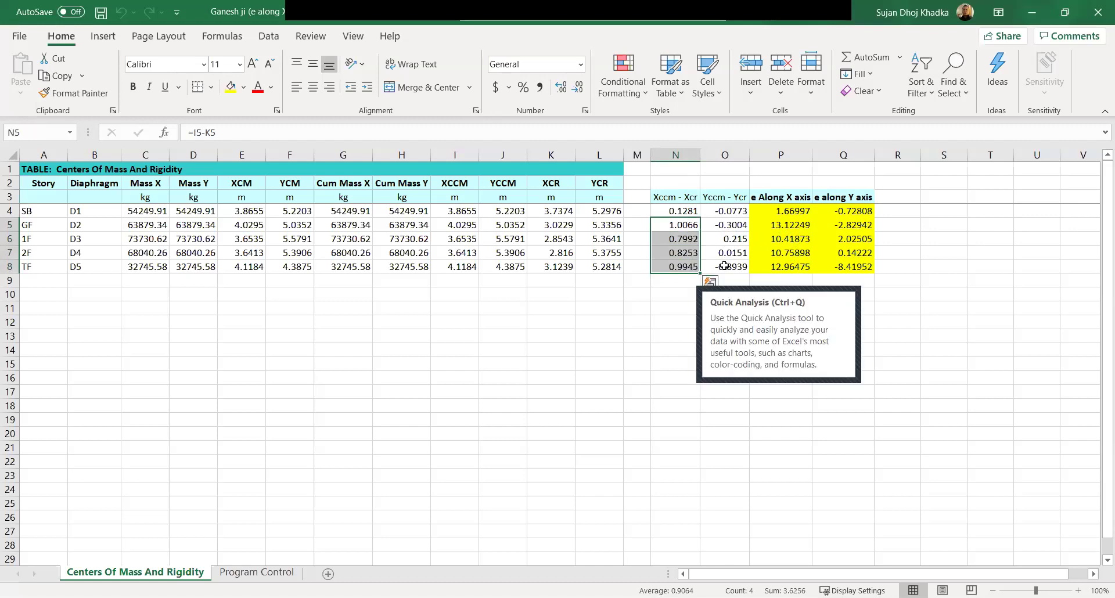
pyautogui.keyDown('ctrl'); pyautogui.click(724, 266); pyautogui.keyUp('ctrl')
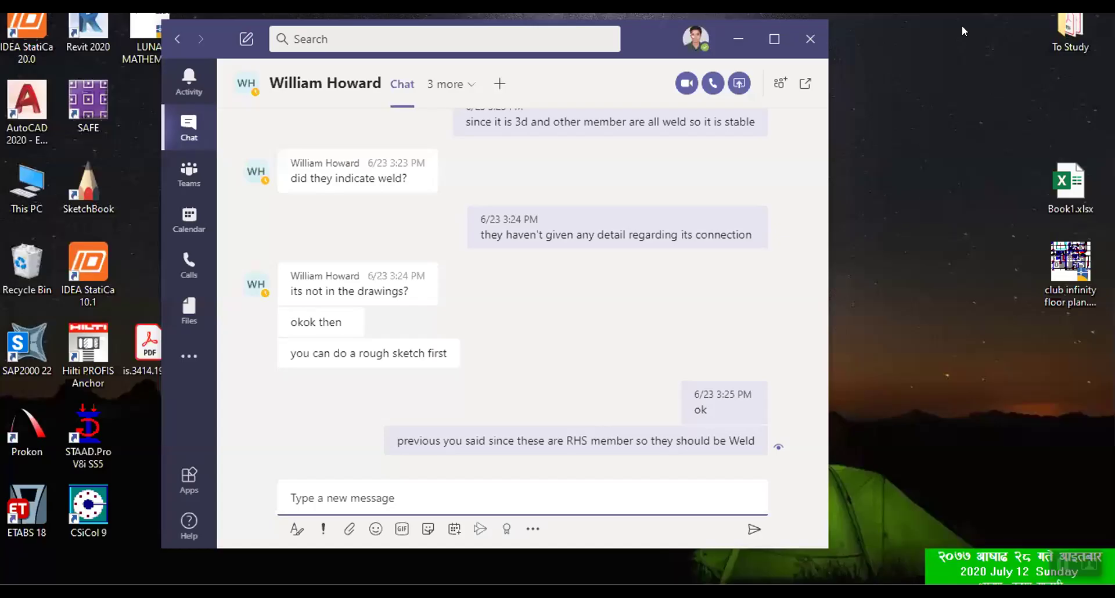
# Minimize Teams, launch SAFE 2016 from the desktop, dismiss Tip of the Day and maximize it.
pyautogui.click(811, 38)
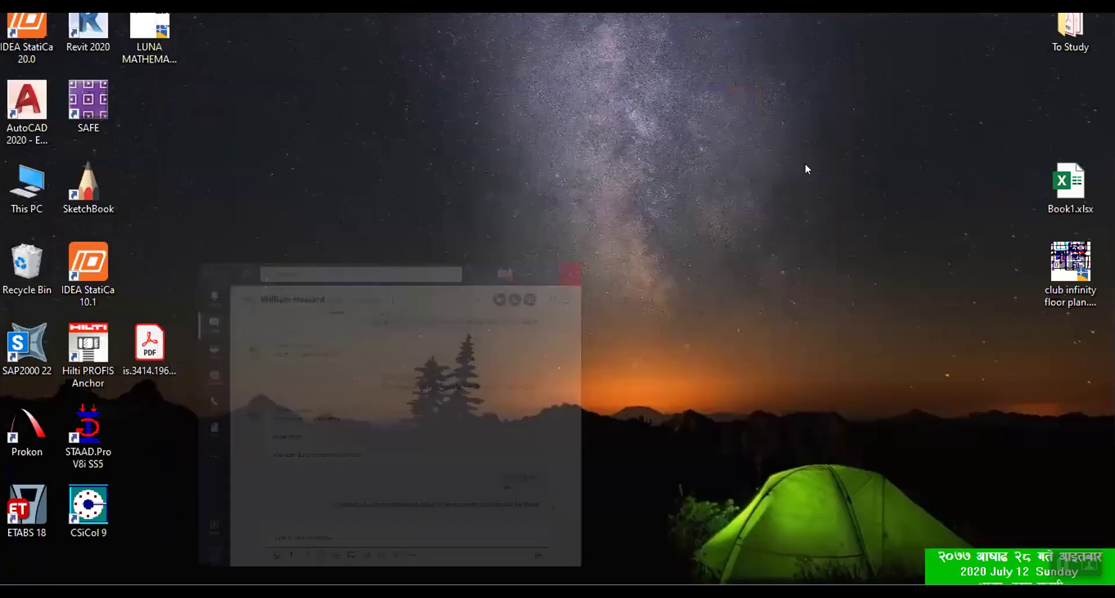
pyautogui.click(95, 90)
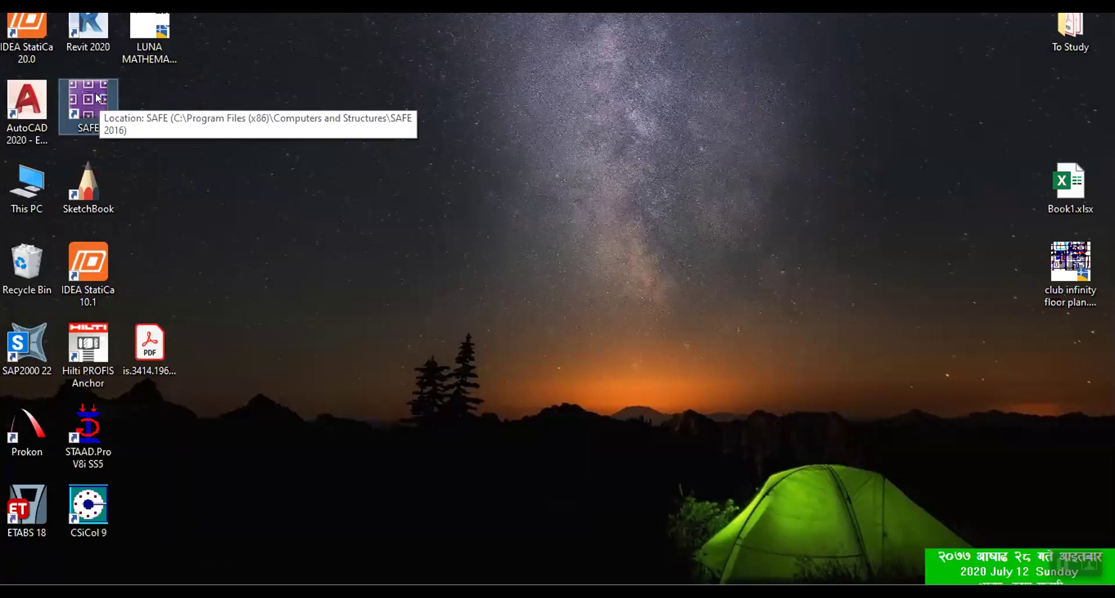
pyautogui.doubleClick(95, 90)
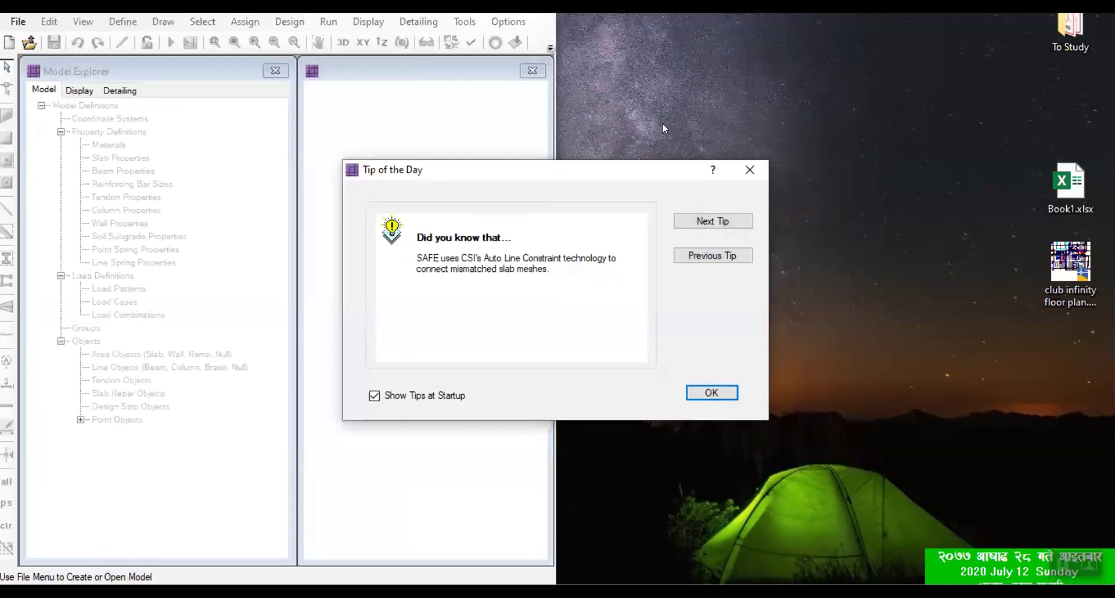
pyautogui.click(750, 168)
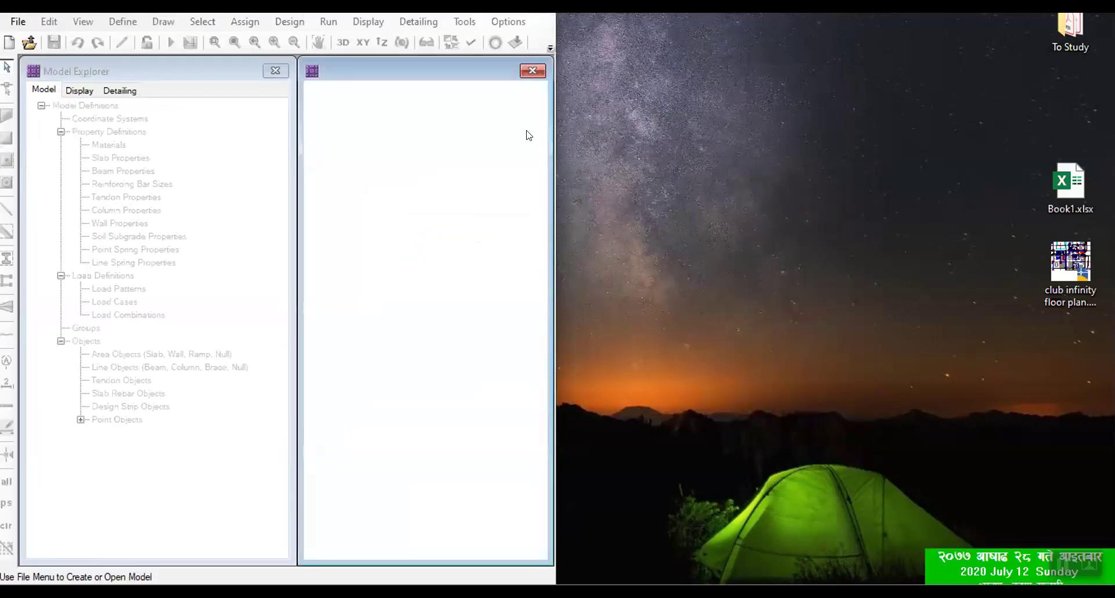
pyautogui.doubleClick(556, 267)
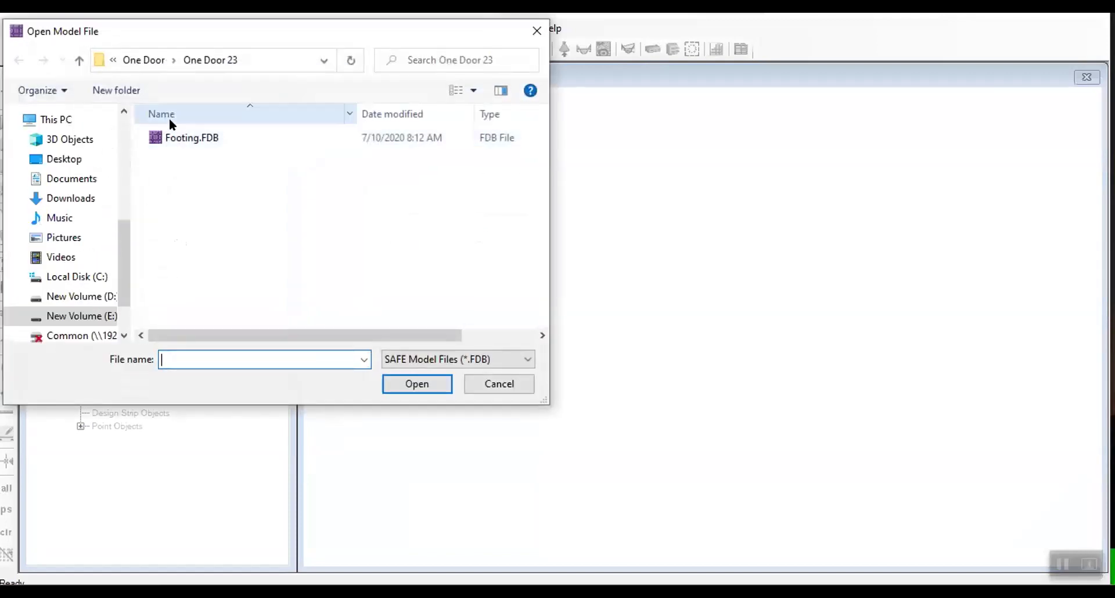
# Open Footing.FDB from the One Door 23 folder.
pyautogui.click(169, 137)
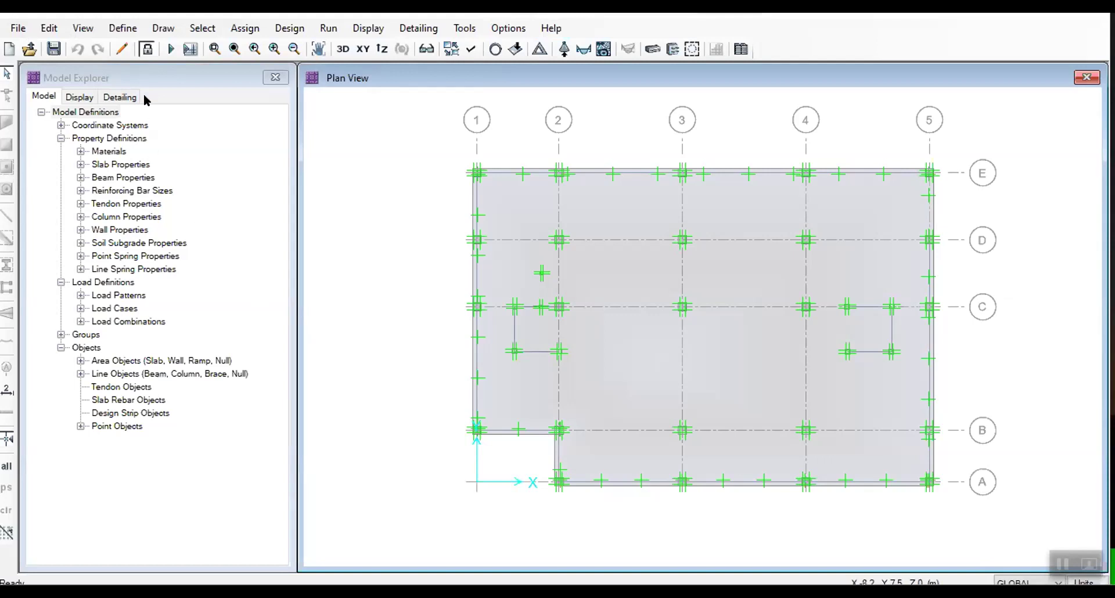
# Unlock the footing model, discard the old results and rerun the analysis.
pyautogui.click(148, 49)
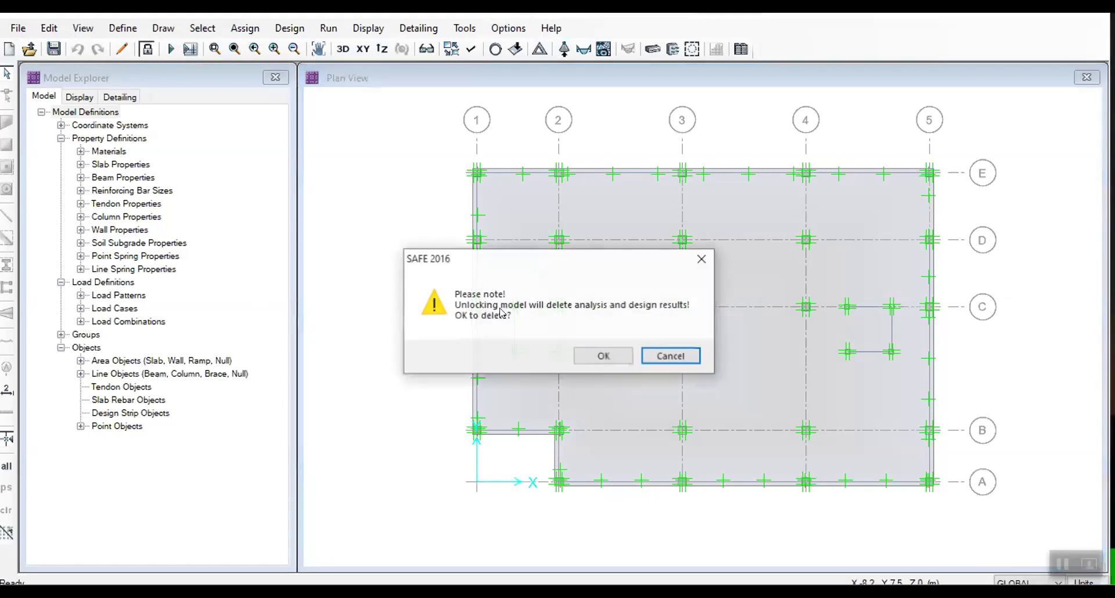
pyautogui.click(603, 356)
pyautogui.click(171, 48)
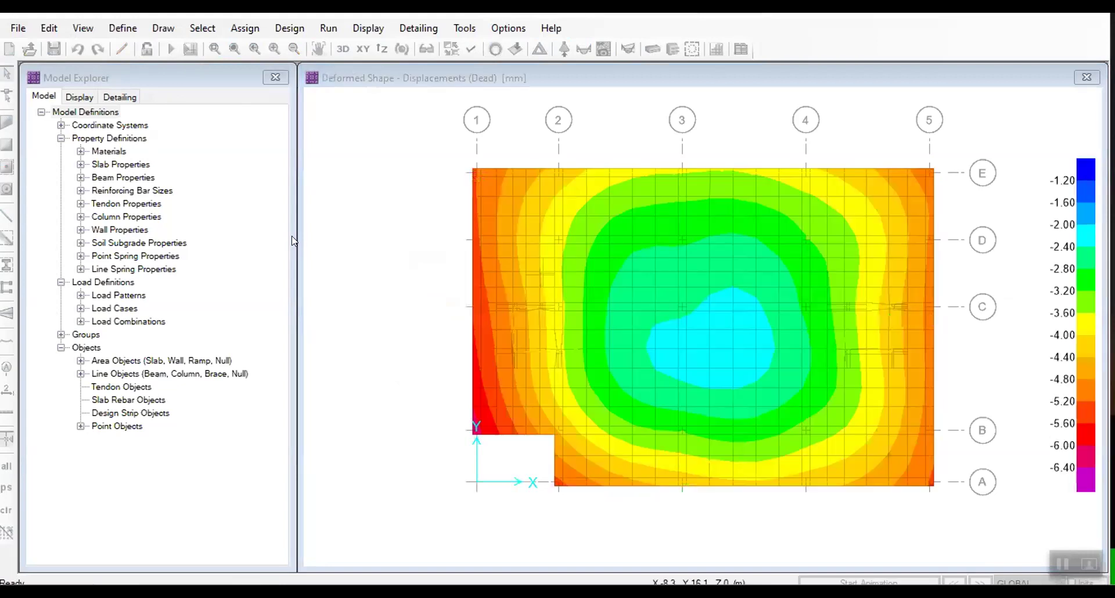
pyautogui.click(397, 167)
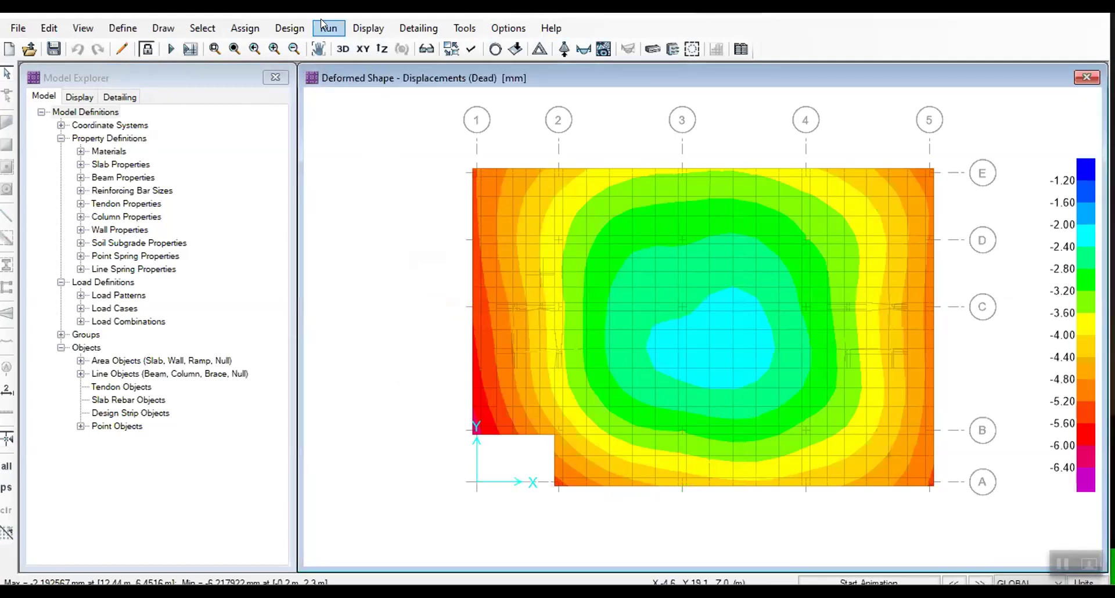
pyautogui.click(367, 29)
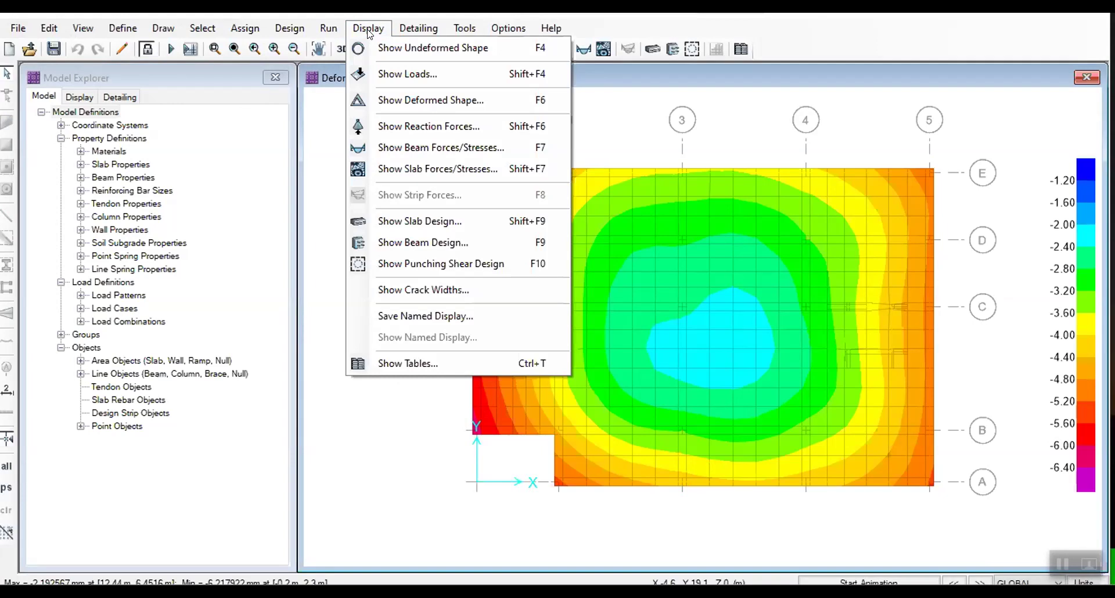
# Set the deformed shape plot to the Service load combination.
pyautogui.click(374, 100)
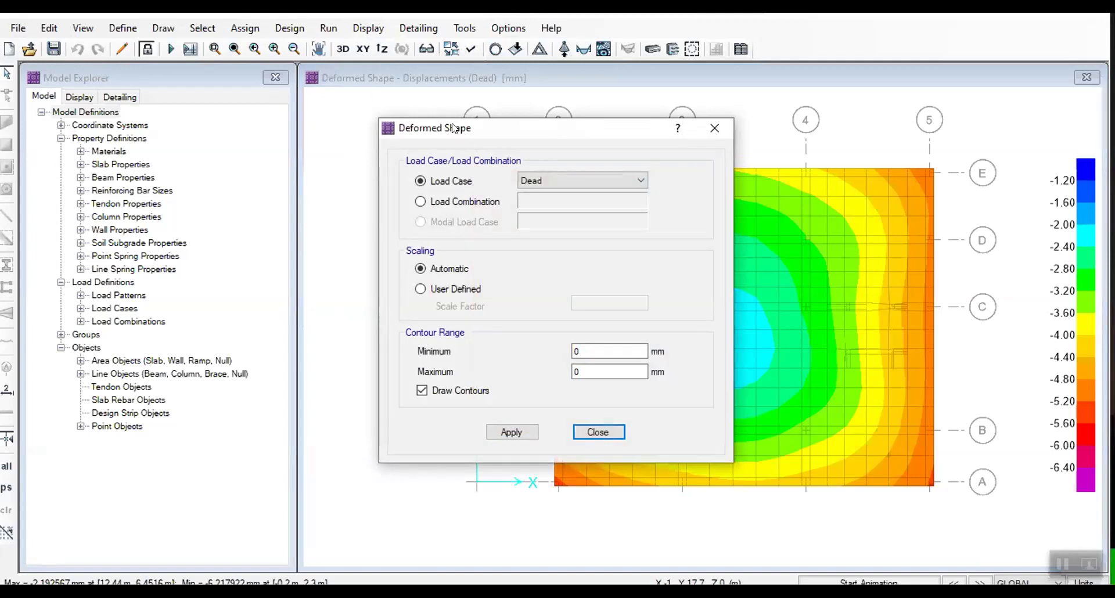
pyautogui.moveTo(454, 127); pyautogui.dragTo(244, 127)
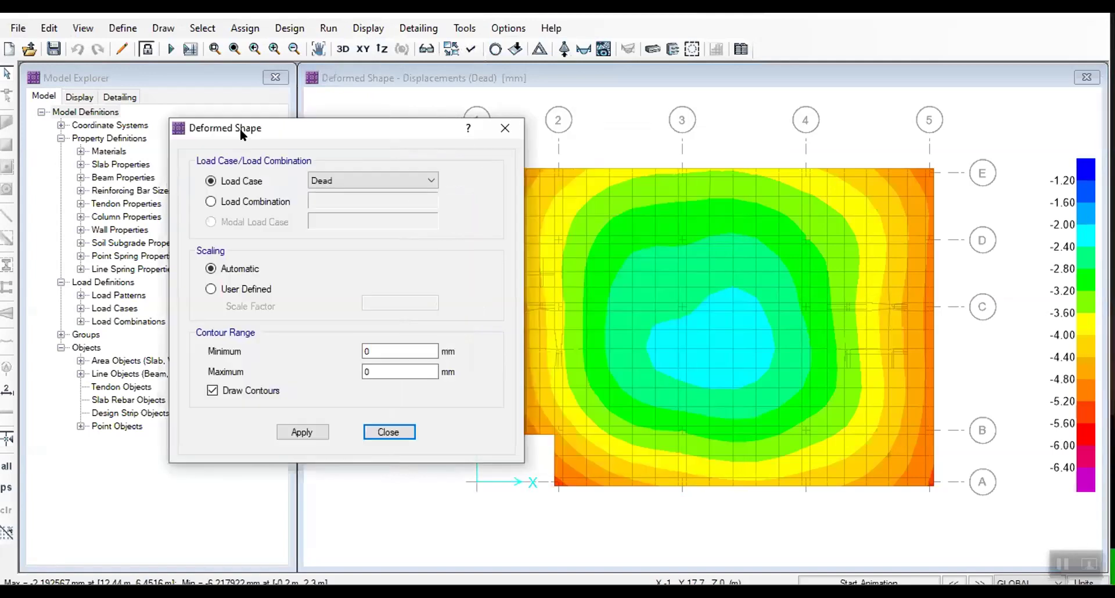
pyautogui.click(494, 127)
pyautogui.click(368, 28)
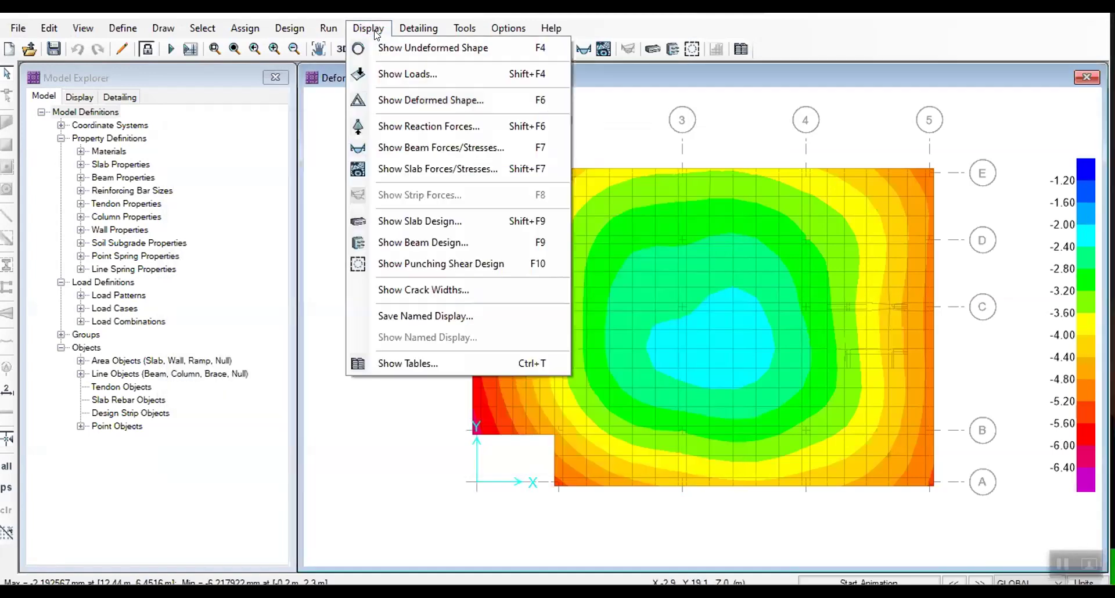
pyautogui.click(388, 100)
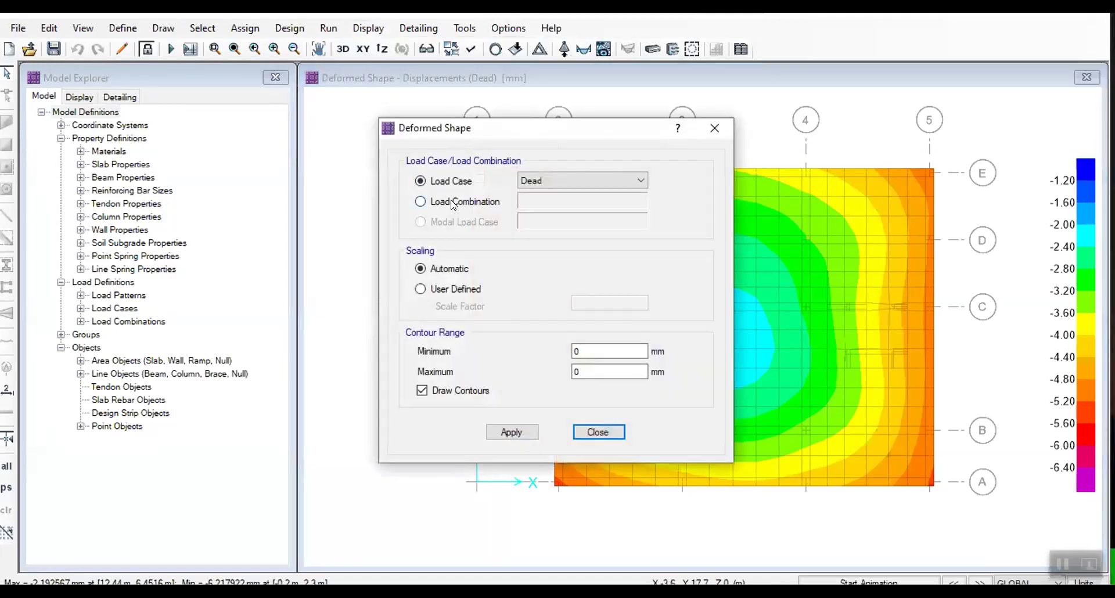
pyautogui.click(453, 203)
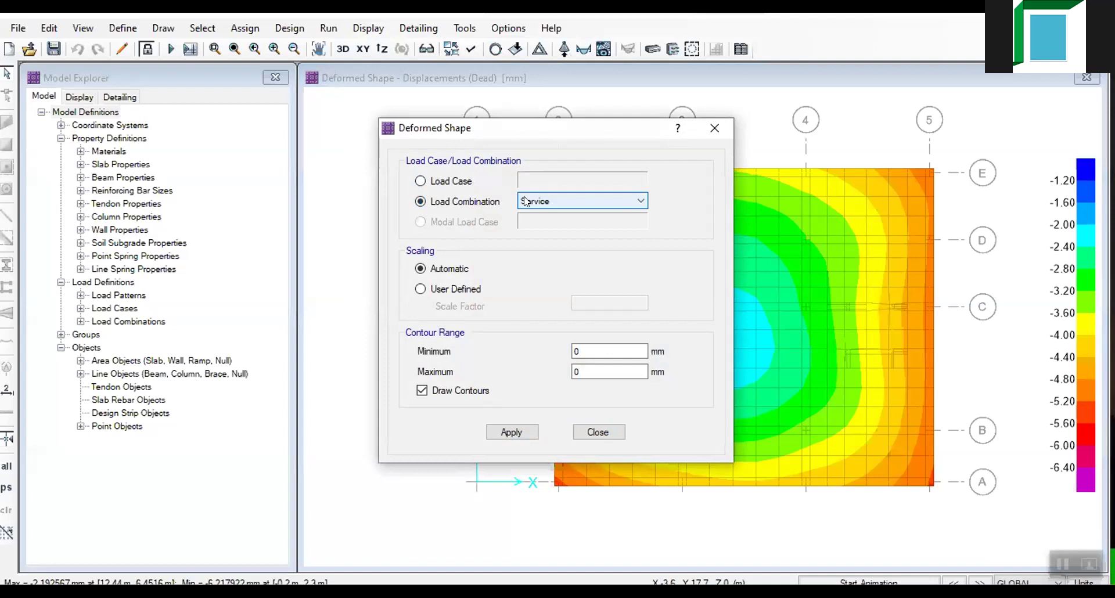
pyautogui.click(747, 216)
# Try a user scale factor of 300, revert to automatic scaling, and apply the Service displacements.
pyautogui.moveTo(857, 322)
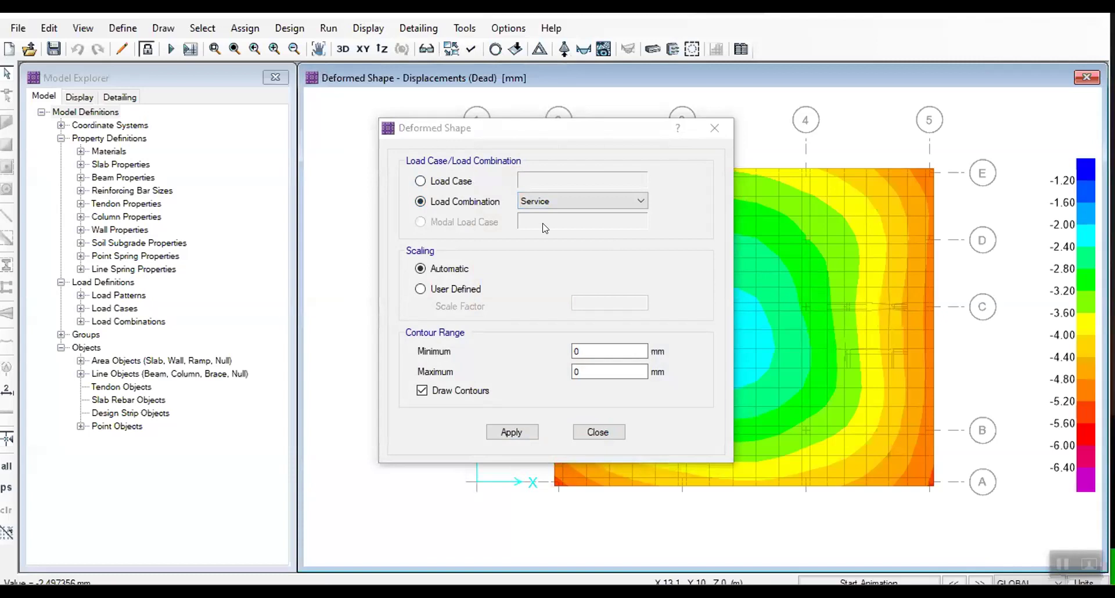
pyautogui.click(468, 290)
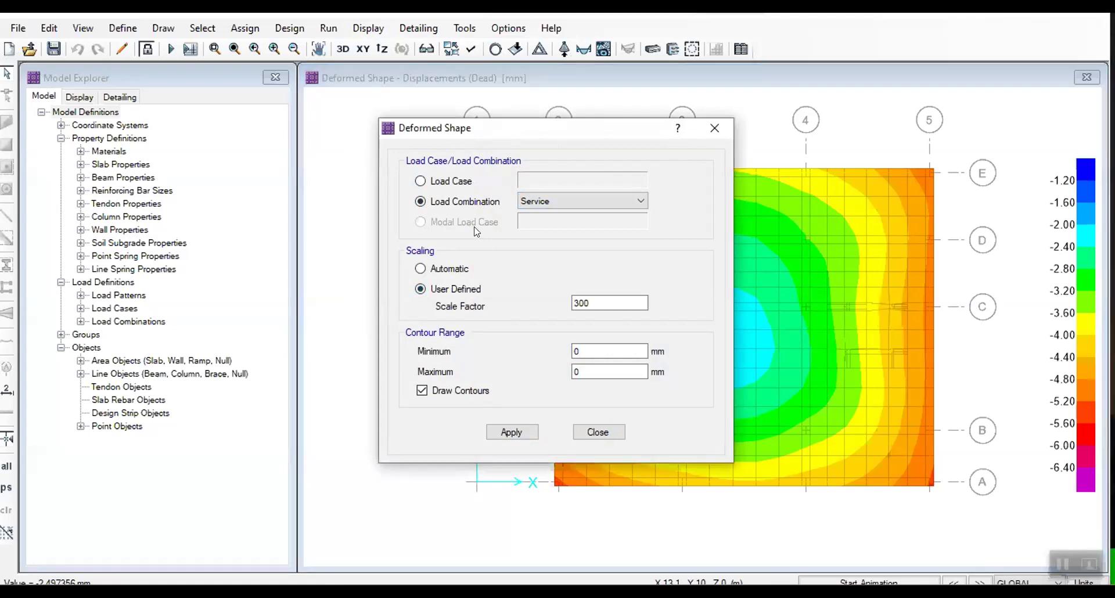
pyautogui.click(453, 270)
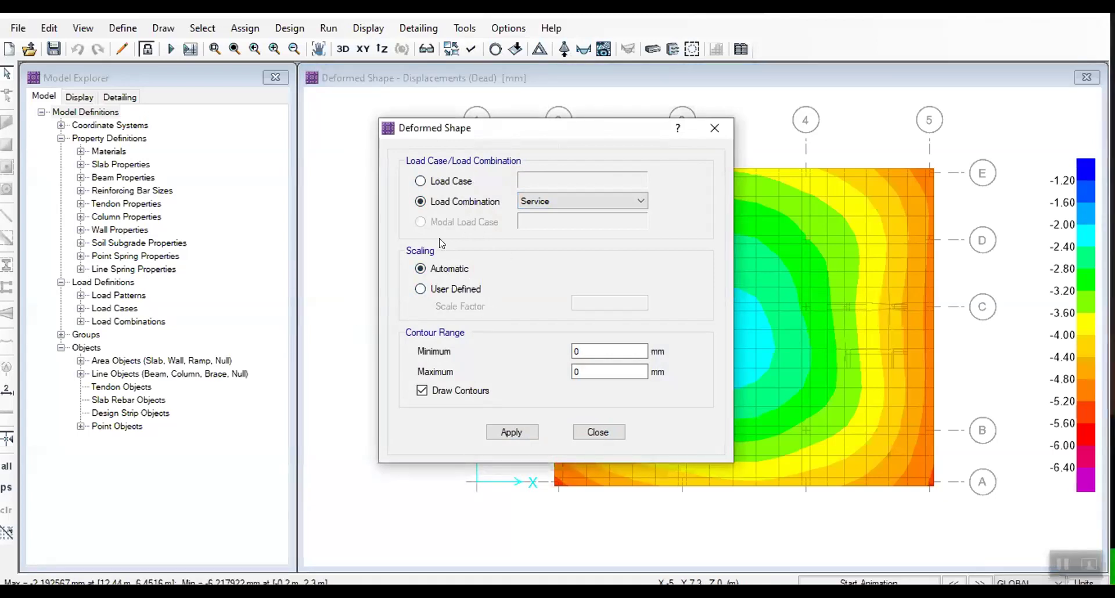
pyautogui.click(510, 432)
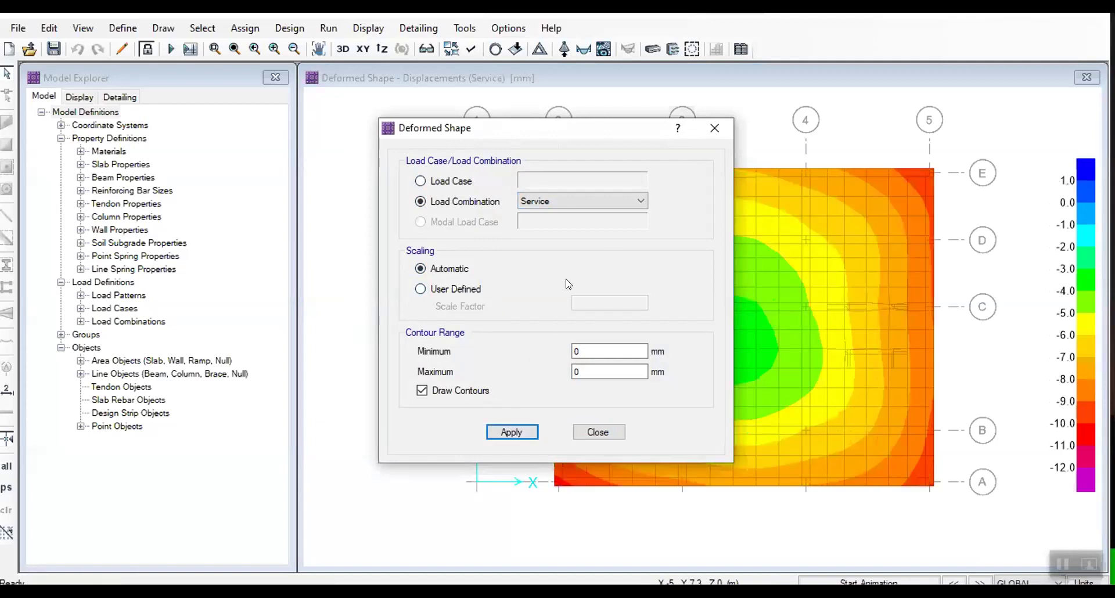
pyautogui.moveTo(583, 129); pyautogui.dragTo(260, 145)
pyautogui.click(498, 253)
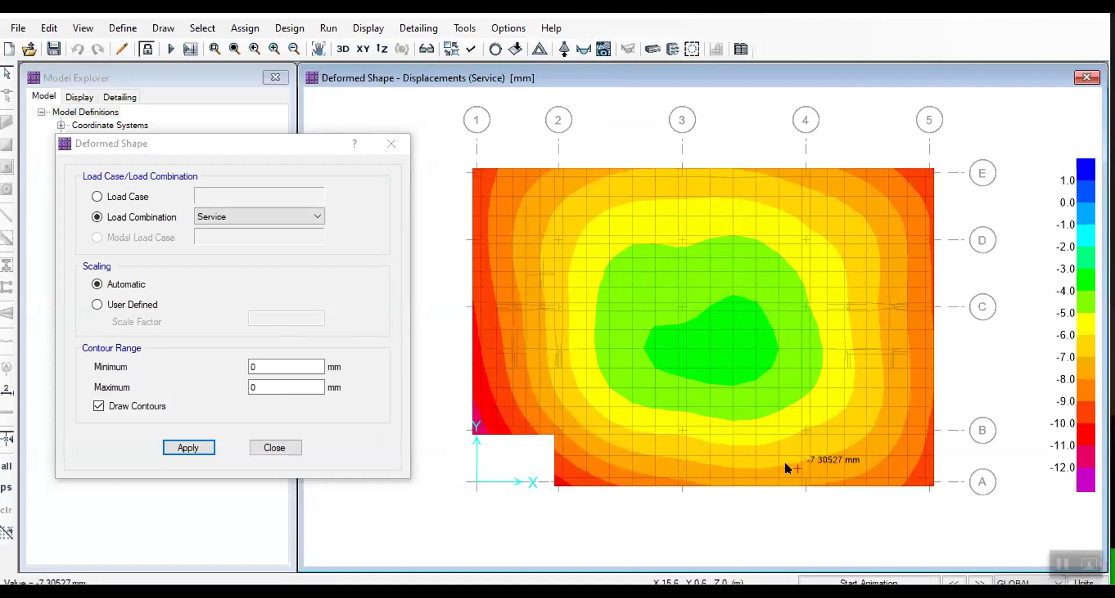
# Read the lower-left slab corner displacement (about -12 mm) and close the deformed shape settings.
pyautogui.click(562, 440)
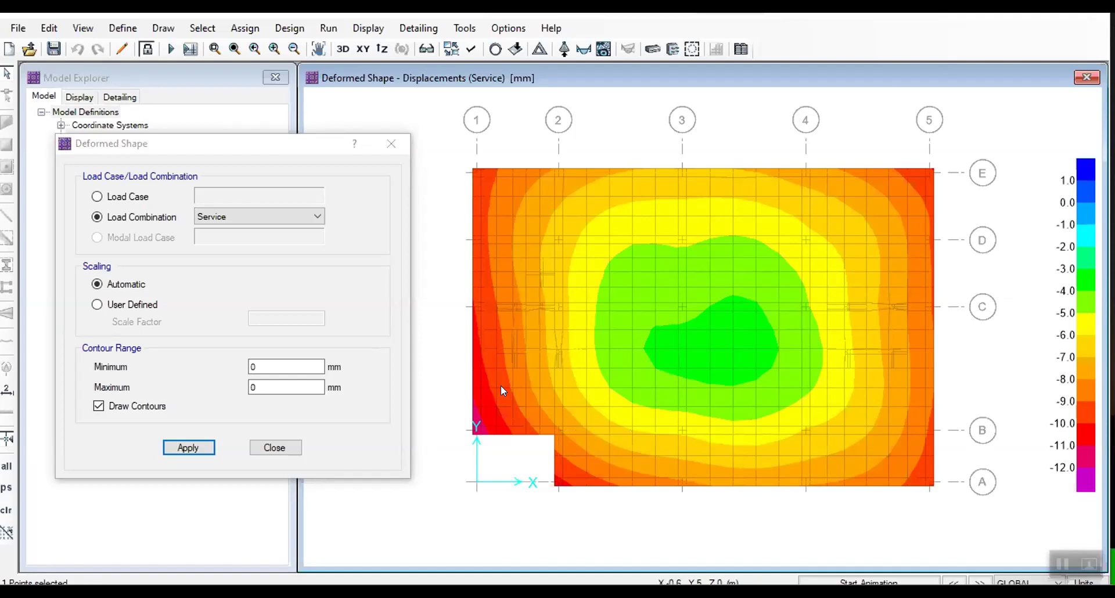
pyautogui.click(274, 447)
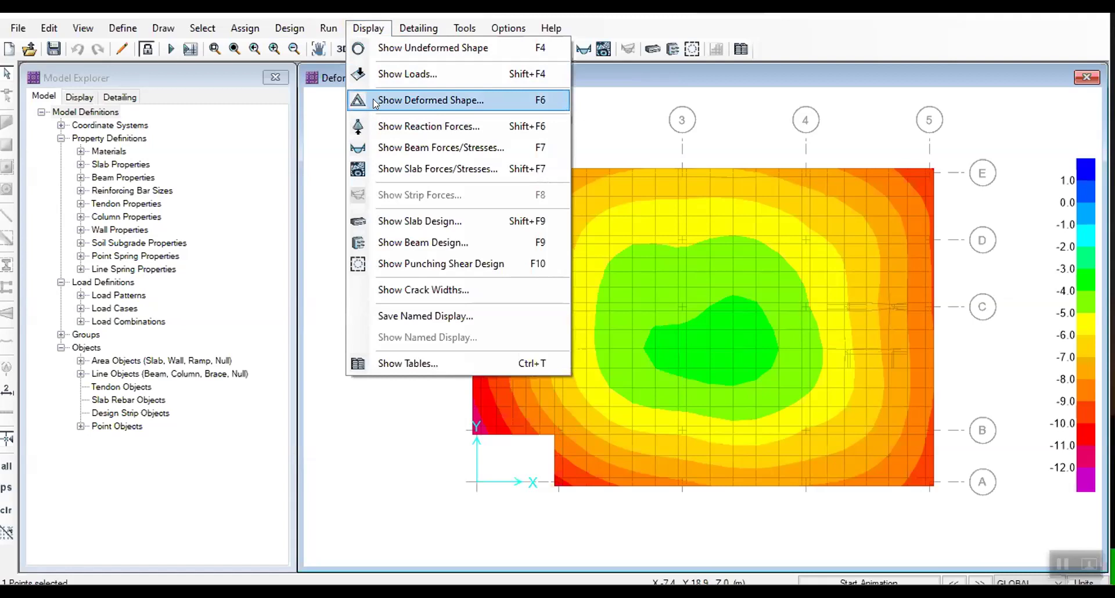
# Display Service combination soil pressures, ranging from about -65 to -211 kN/m2.
pyautogui.click(388, 125)
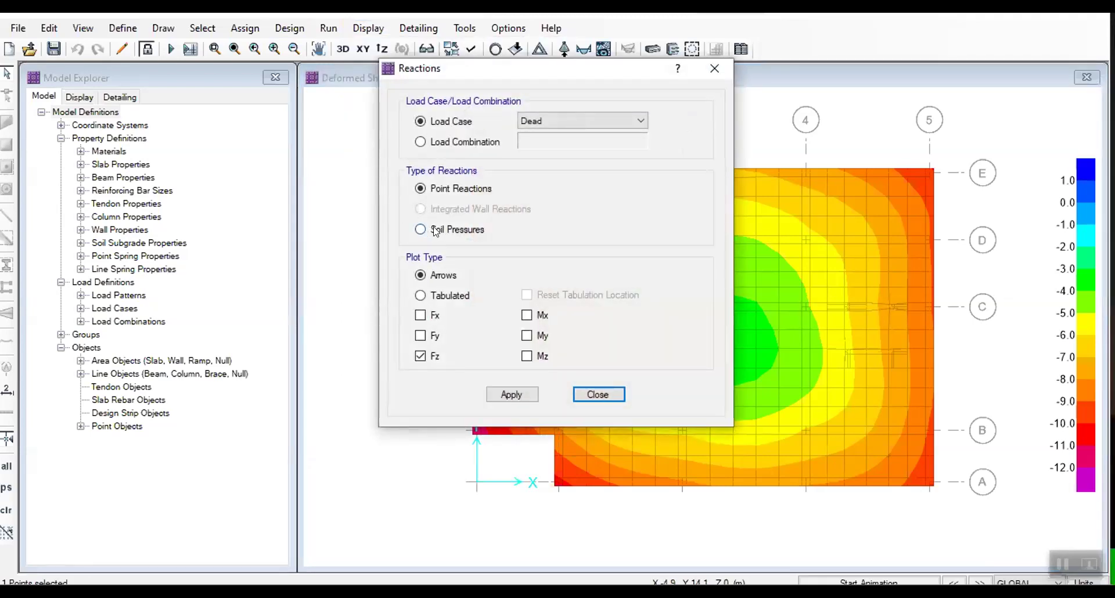
pyautogui.click(420, 230)
pyautogui.click(442, 141)
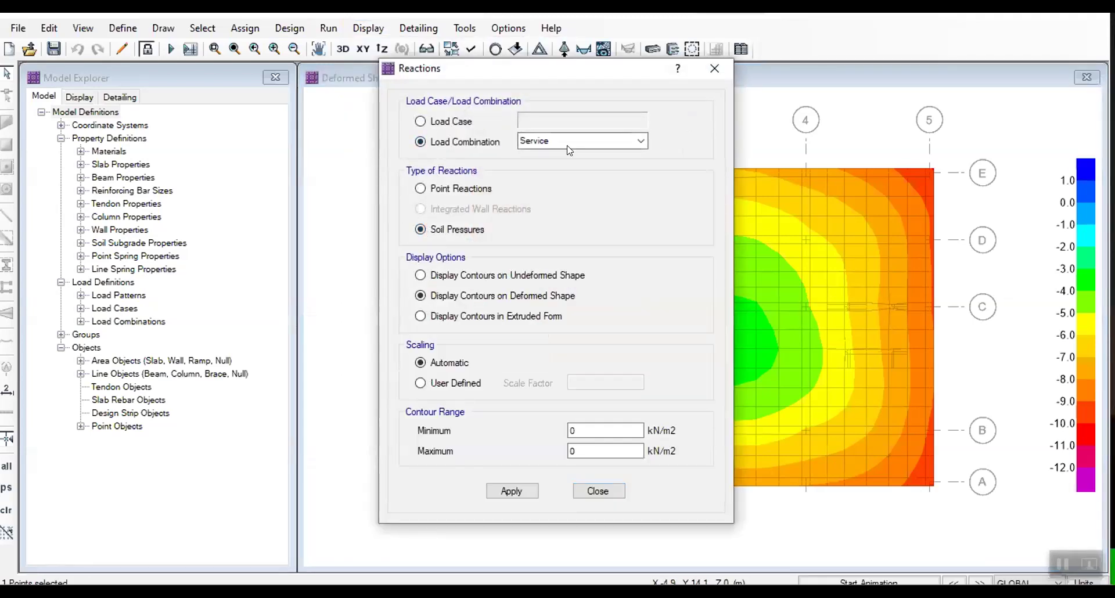
pyautogui.click(515, 488)
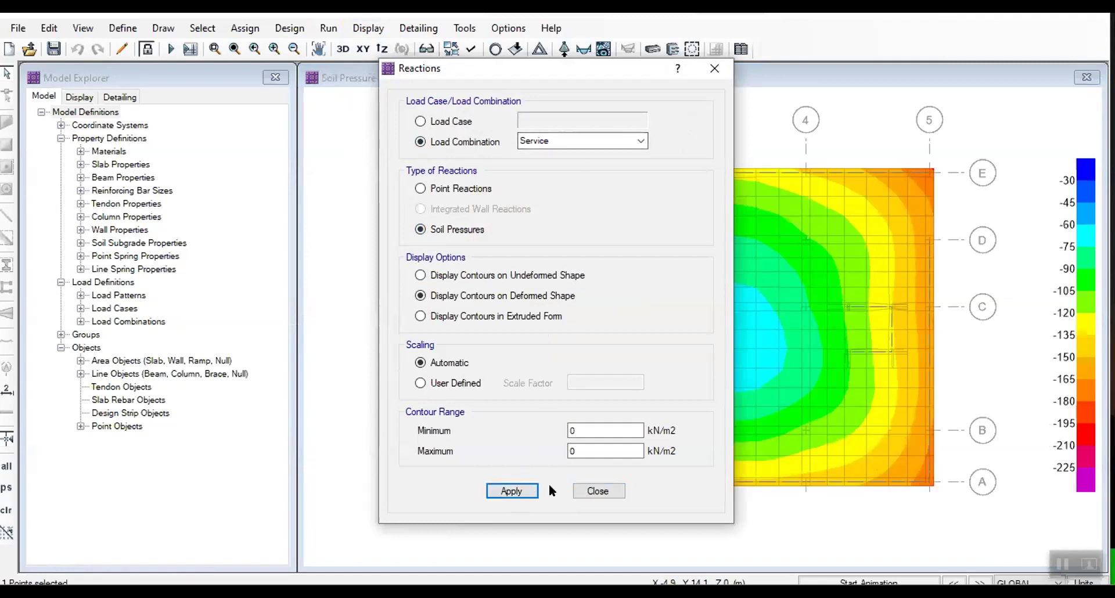
pyautogui.press('Return')
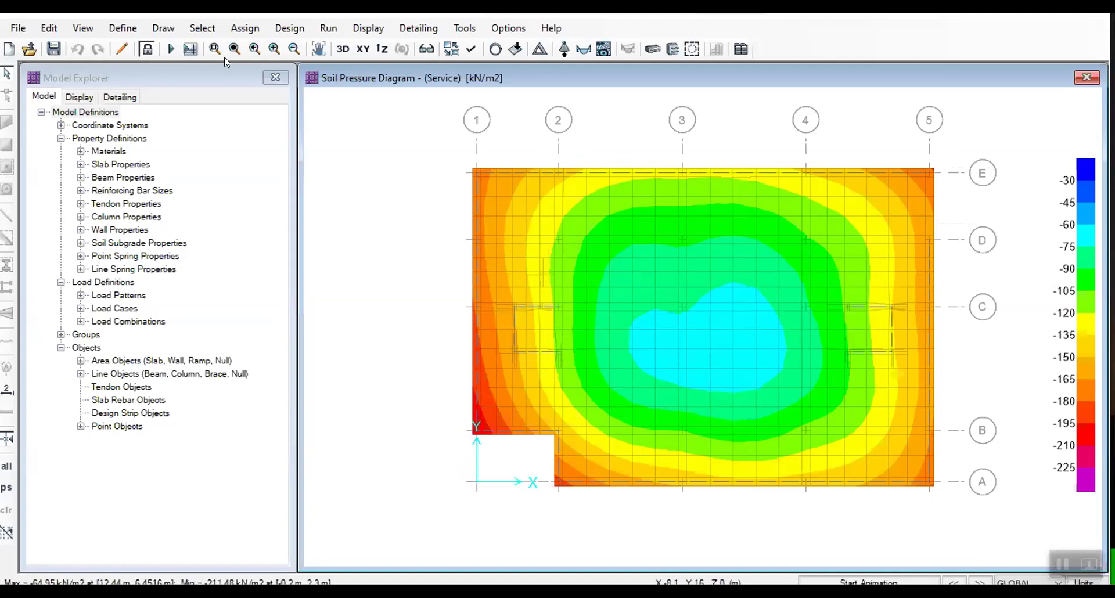
# Unlock the model, delete its analysis results and select the mat slab.
pyautogui.click(141, 50)
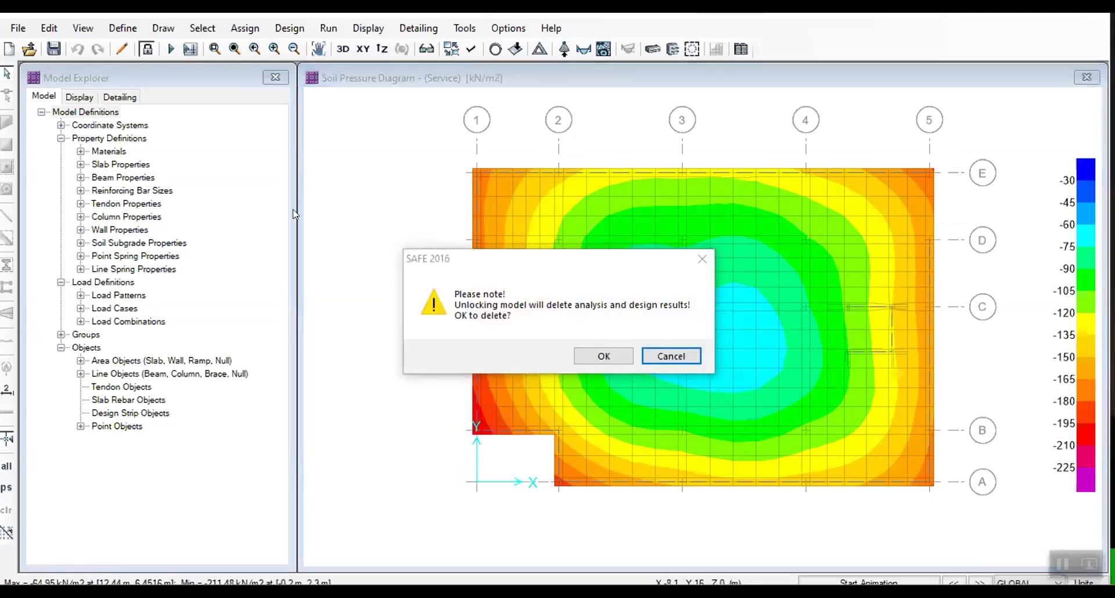
pyautogui.click(586, 359)
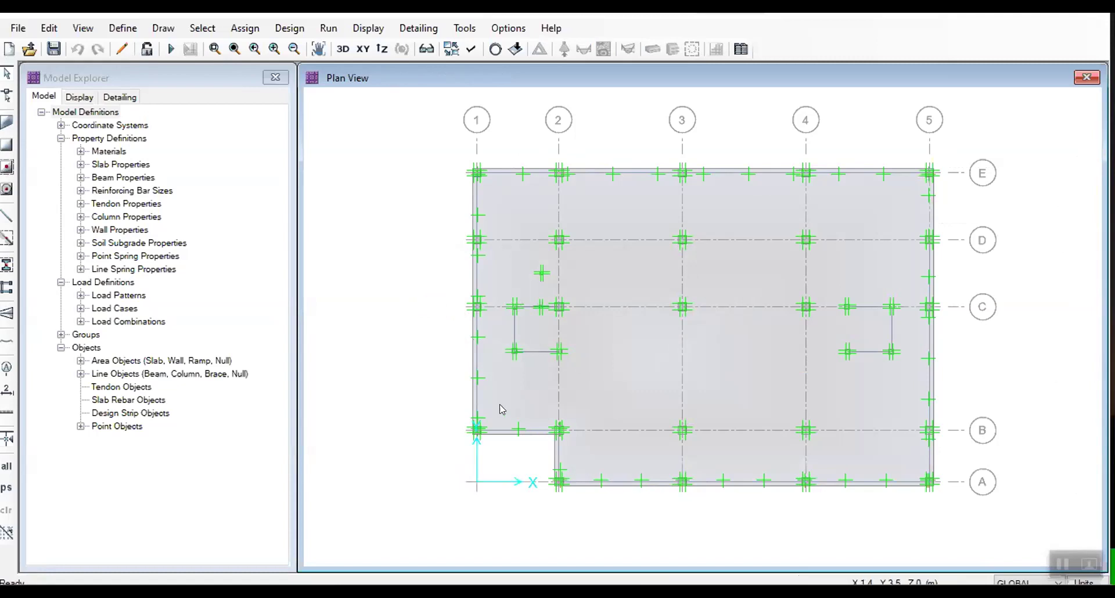
pyautogui.click(722, 335)
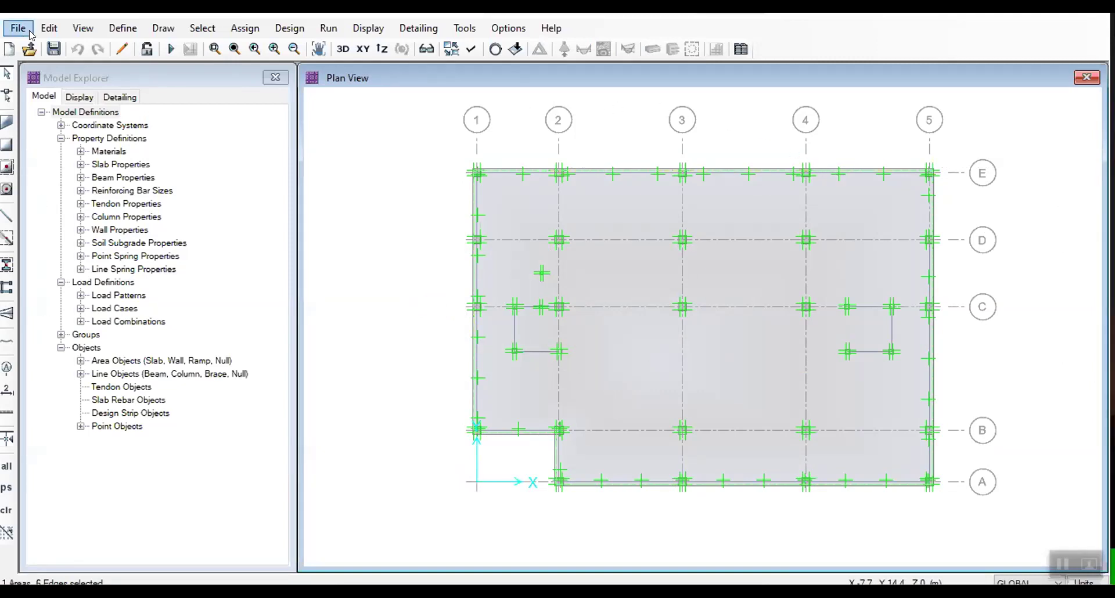
# Expand the mat slab edges outward by an offset of 50 and rerun the analysis.
pyautogui.click(49, 28)
pyautogui.moveTo(238, 360)
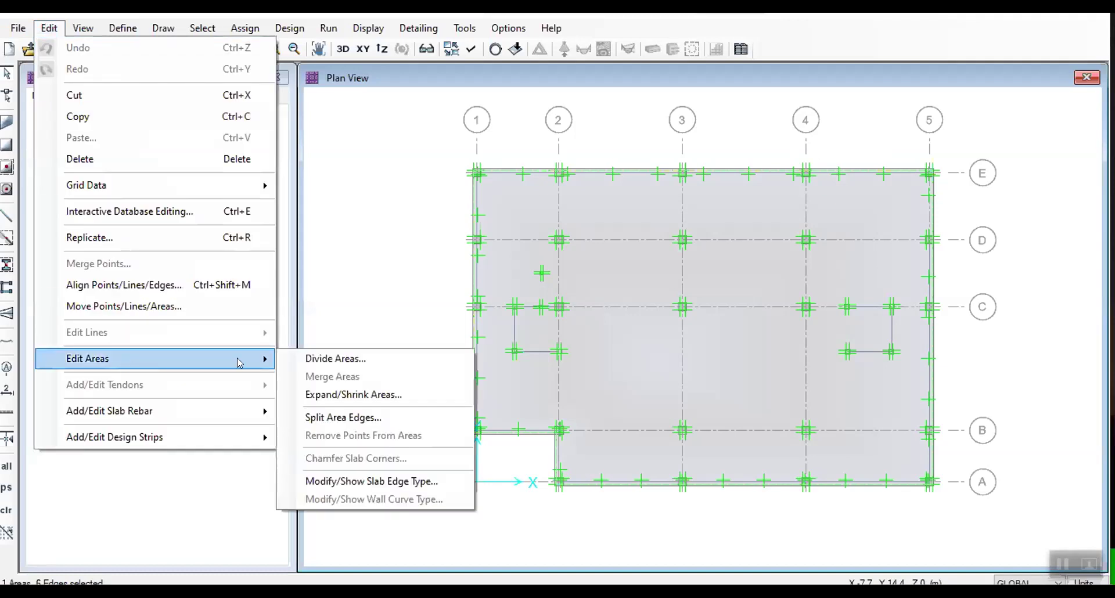
pyautogui.click(348, 400)
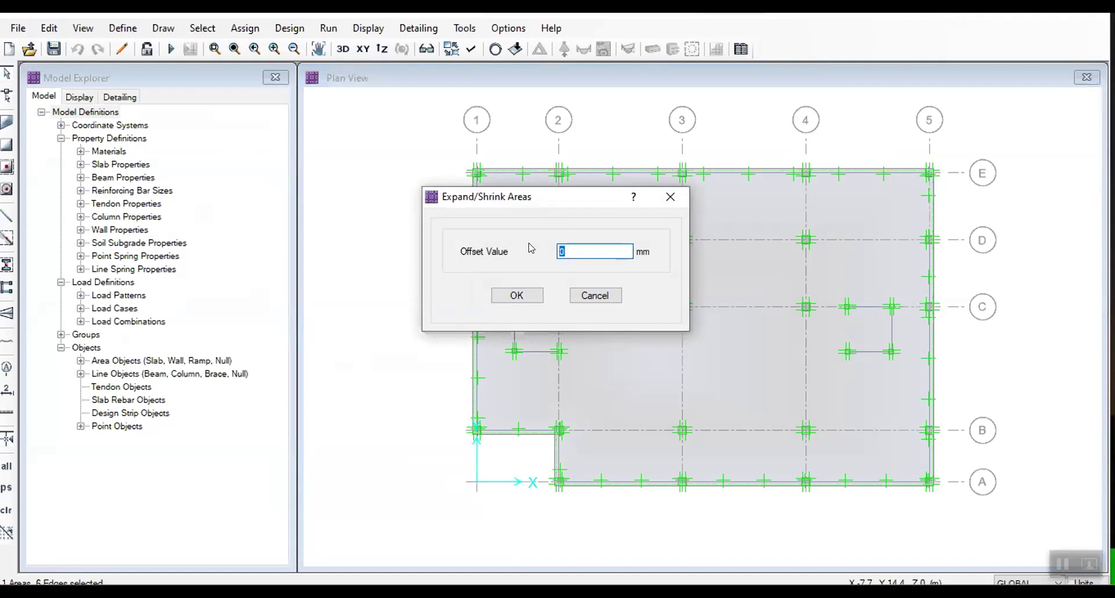
pyautogui.write('500')
pyautogui.click(508, 295)
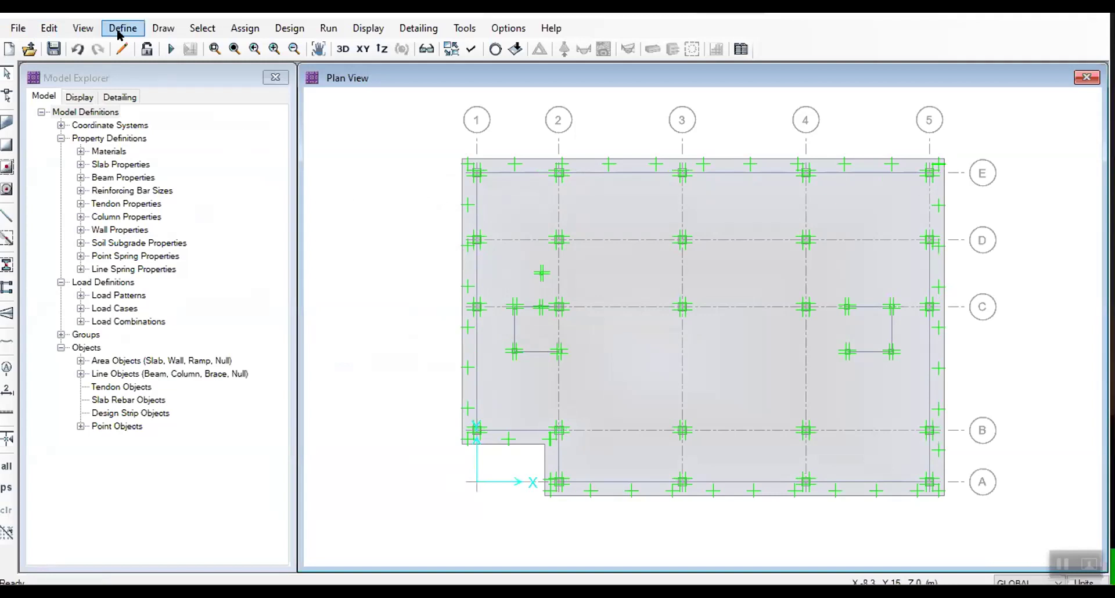
pyautogui.click(170, 51)
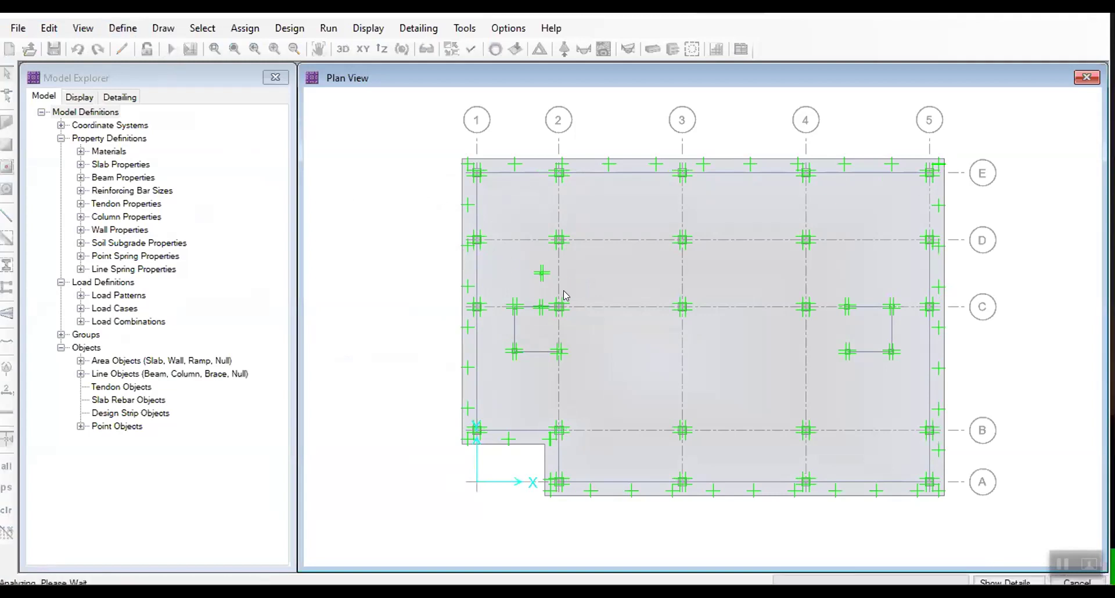